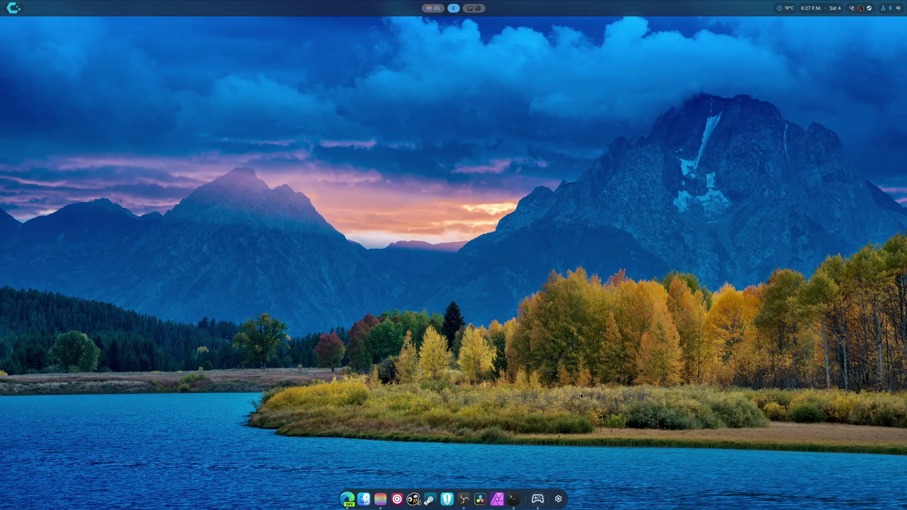
# Open Settings from the dock gear to the Personalization page showing the OxbowBend.jpg wallpaper
pyautogui.click(559, 498)
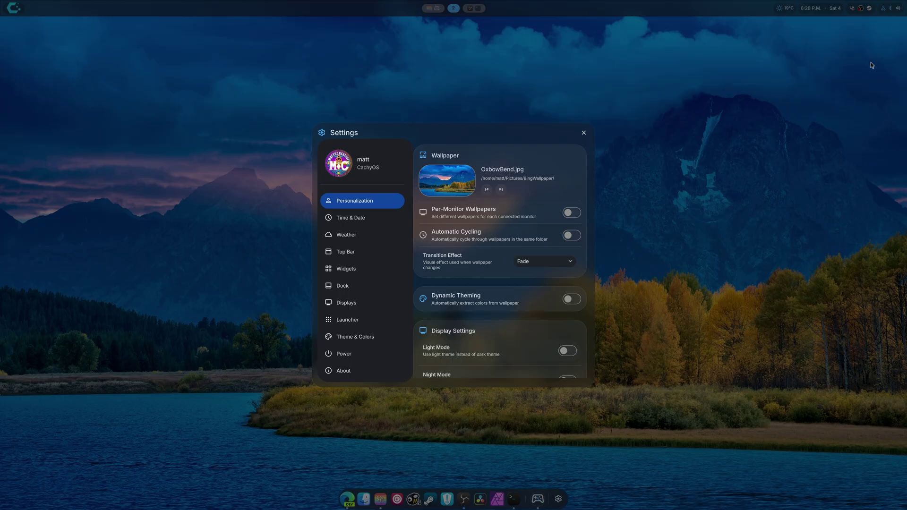
# Close Settings, then briefly open and dismiss the tray quick-settings panel
pyautogui.click(583, 133)
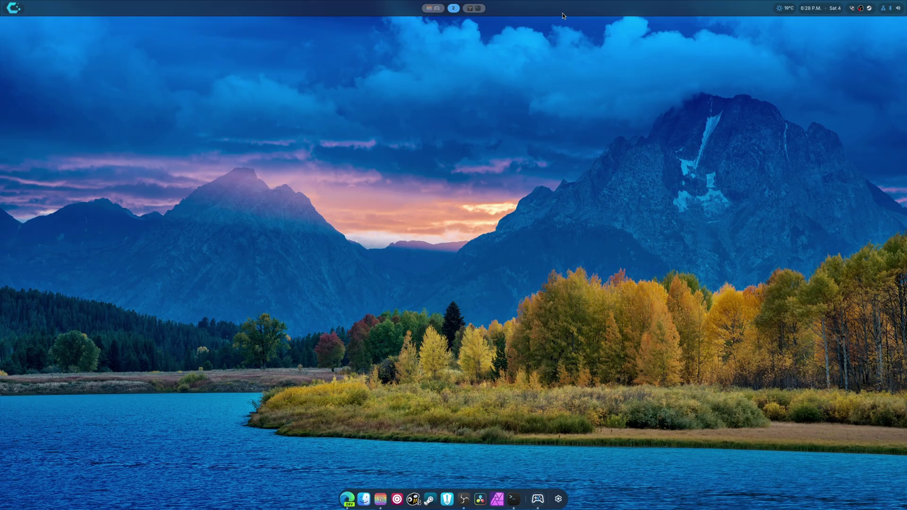
pyautogui.click(888, 8)
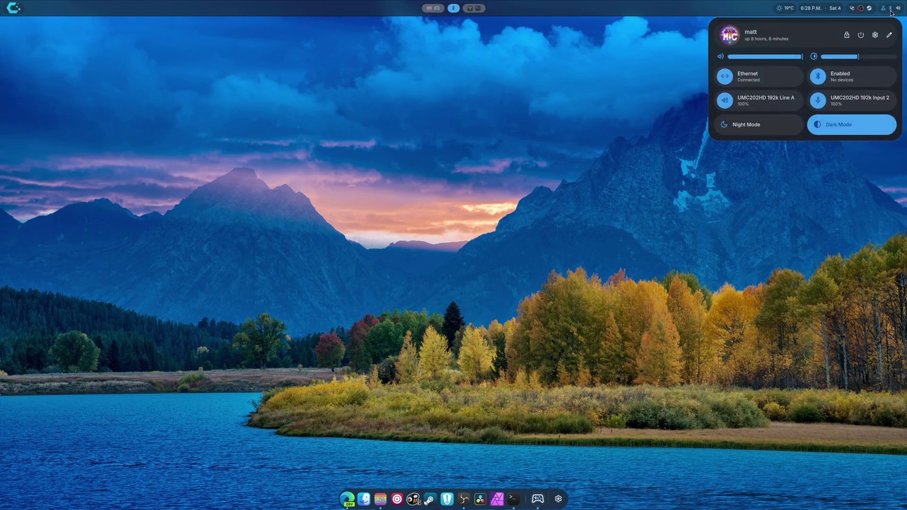
pyautogui.click(887, 8)
# Open and close the clock, weather and calendar dashboard, then reopen Settings
pyautogui.click(810, 8)
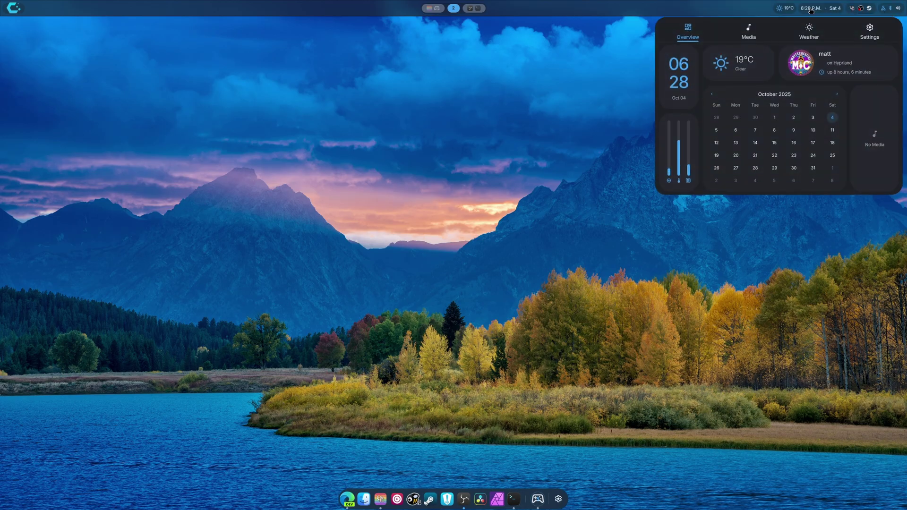
pyautogui.click(583, 131)
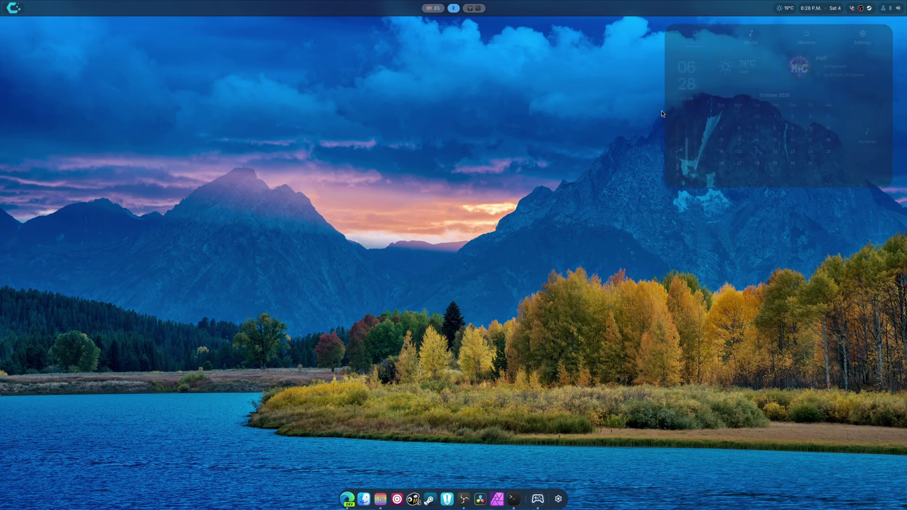
pyautogui.click(558, 498)
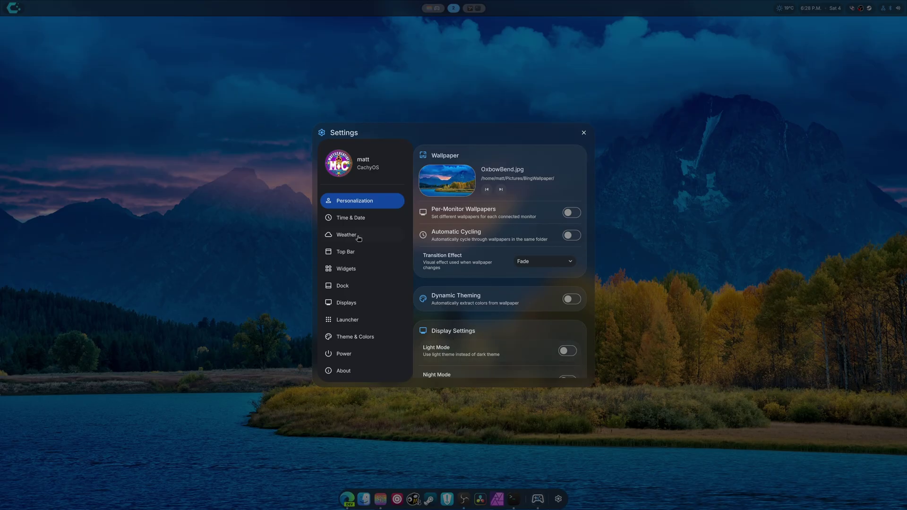
# Scroll Personalization, then switch to the Top Bar page with its auto-hide and spacing options
pyautogui.scroll(-5, 482, 302)
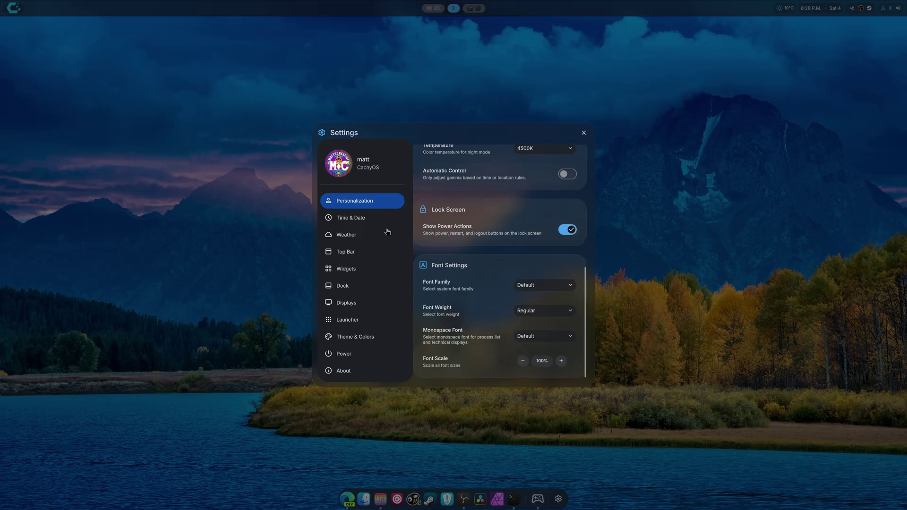
pyautogui.click(360, 255)
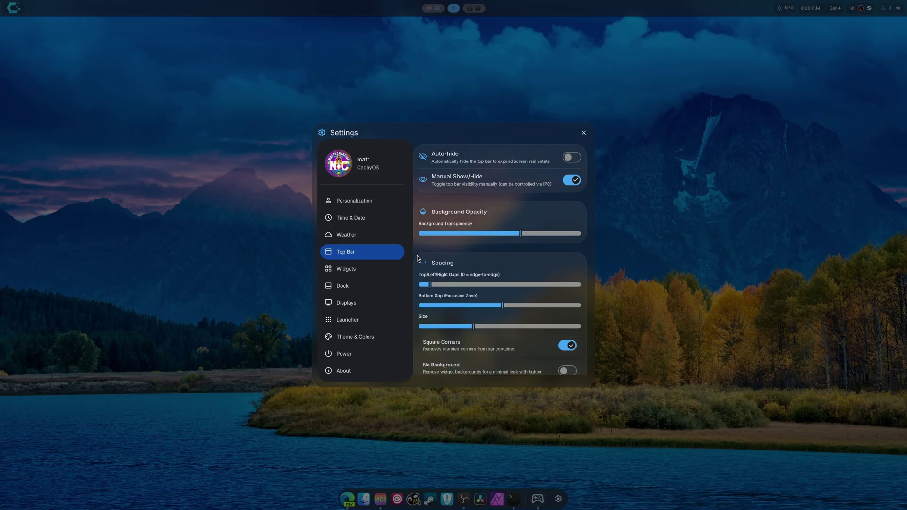
pyautogui.scroll(-5, 418, 258)
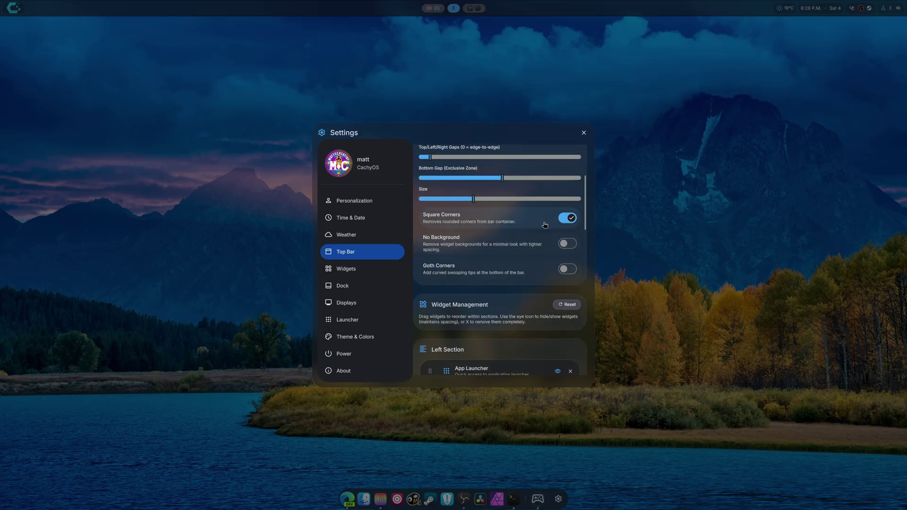
pyautogui.scroll(-6, 438, 287)
pyautogui.scroll(-13, 425, 273)
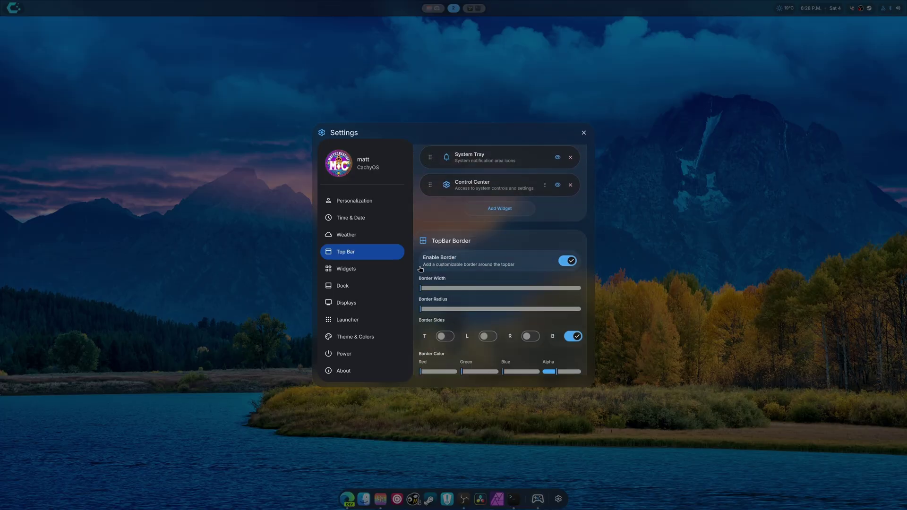
pyautogui.scroll(-2, 420, 269)
pyautogui.scroll(-3, 413, 278)
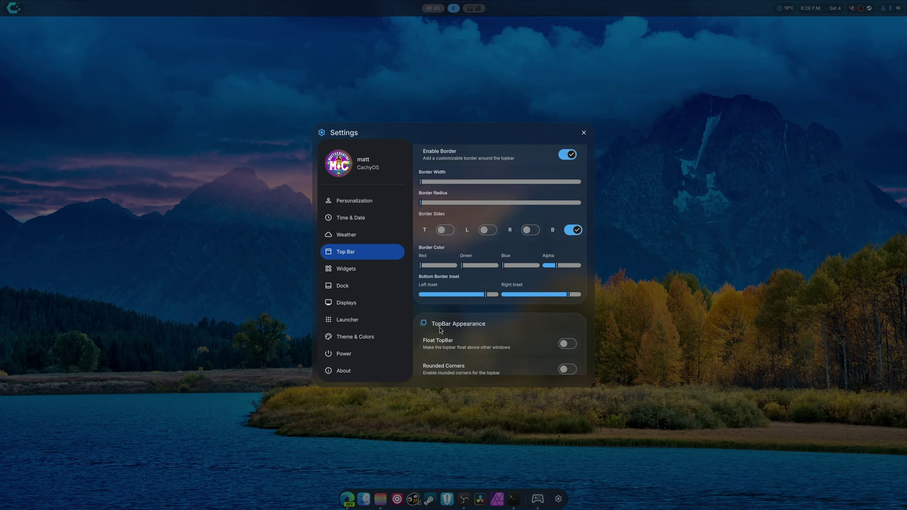
pyautogui.scroll(-3, 418, 296)
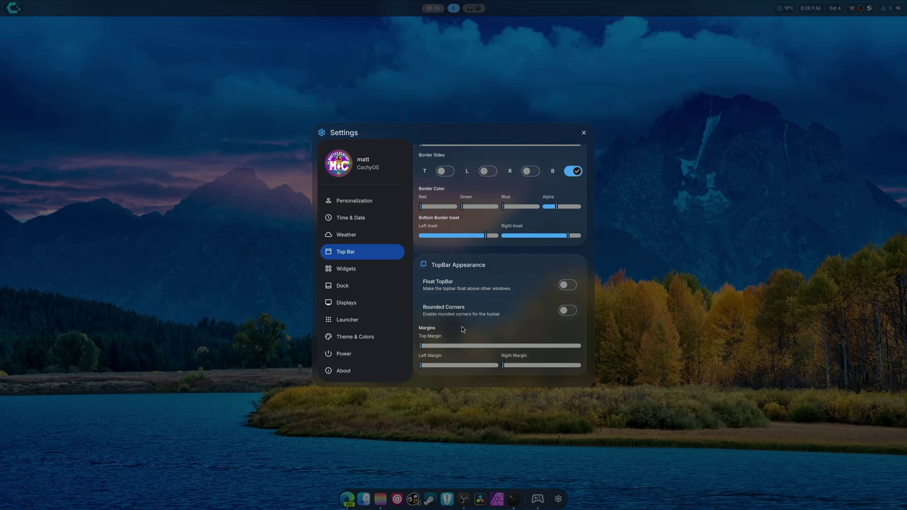
# On the Widgets page, raise Widget Background Transparency from 31% to about 35%
pyautogui.click(352, 267)
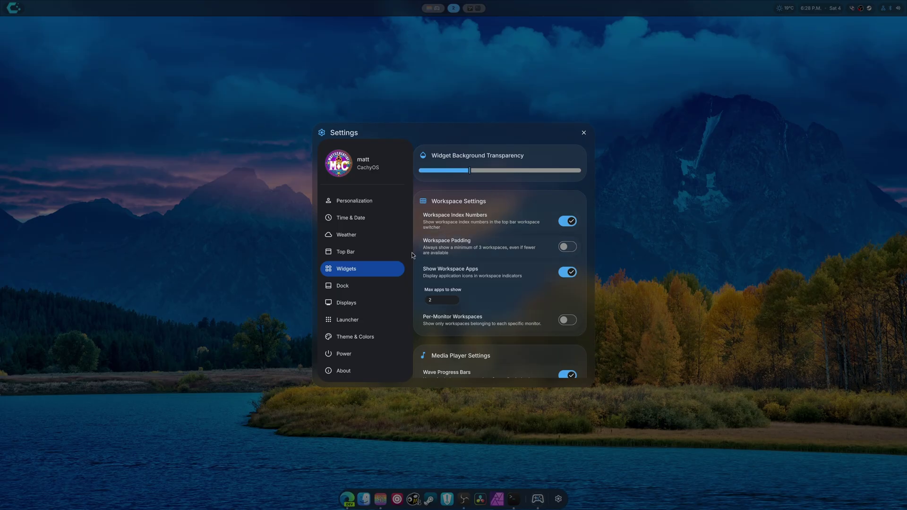
pyautogui.scroll(-3, 415, 258)
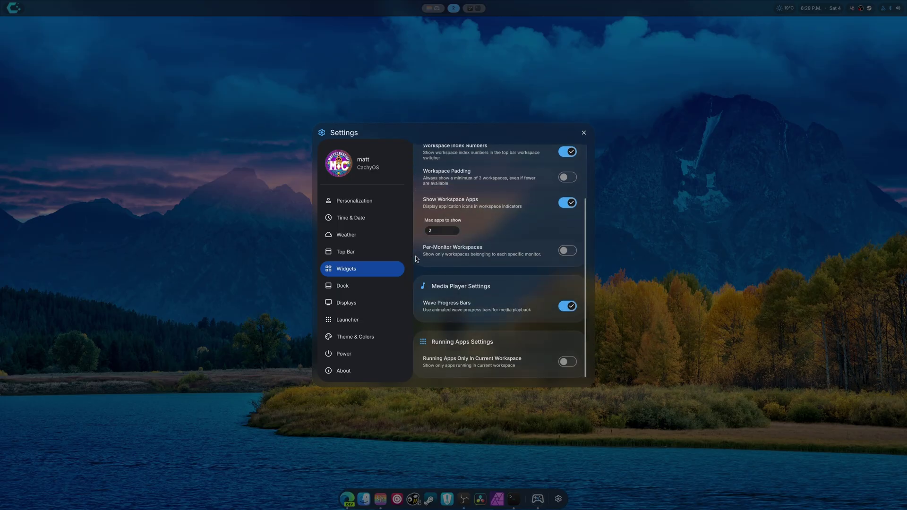
pyautogui.scroll(3, 415, 258)
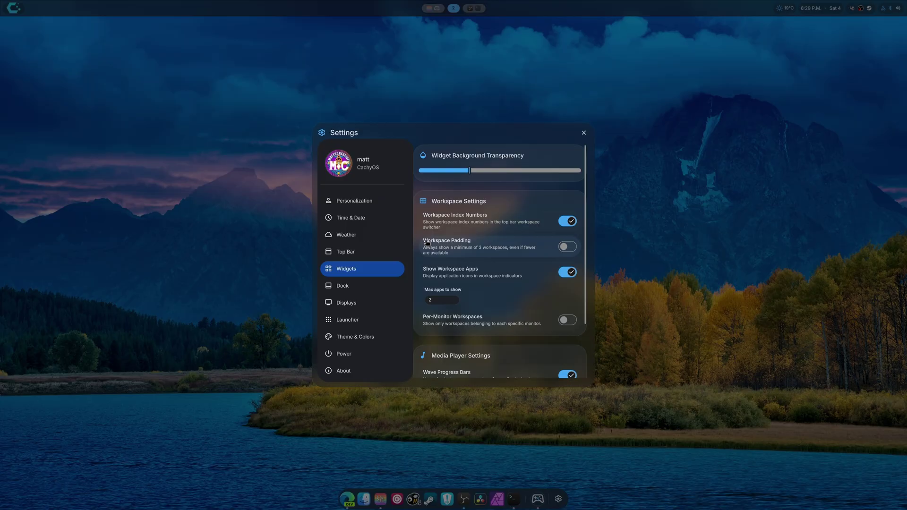
pyautogui.moveTo(470, 170)
pyautogui.mouseDown()
pyautogui.moveTo(427, 171)
pyautogui.moveTo(513, 173)
pyautogui.moveTo(477, 174)
pyautogui.mouseUp()
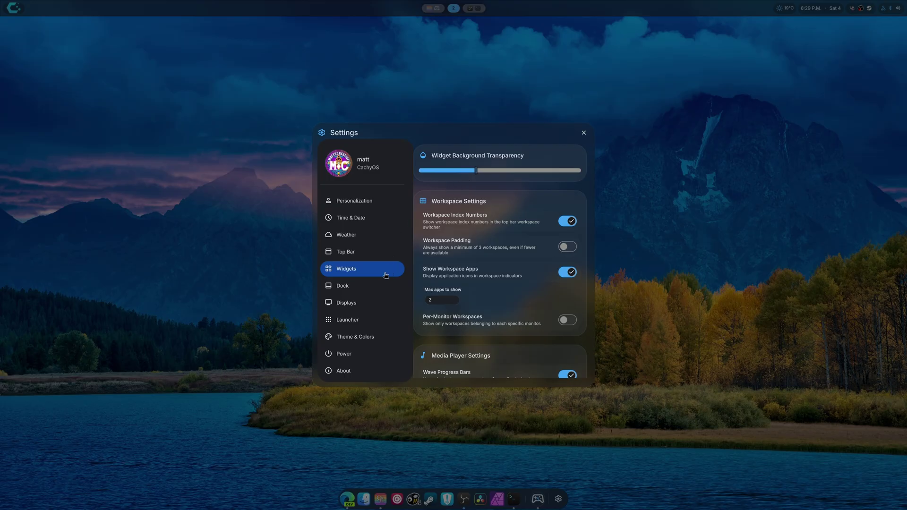
# On the Dock page, toggle Hide on Games/Apps on and back off
pyautogui.click(365, 285)
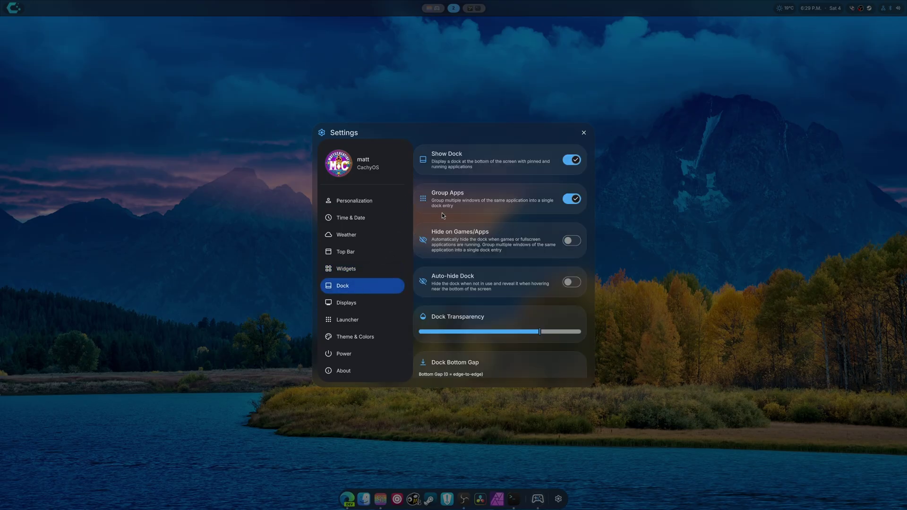
pyautogui.scroll(-1, 418, 257)
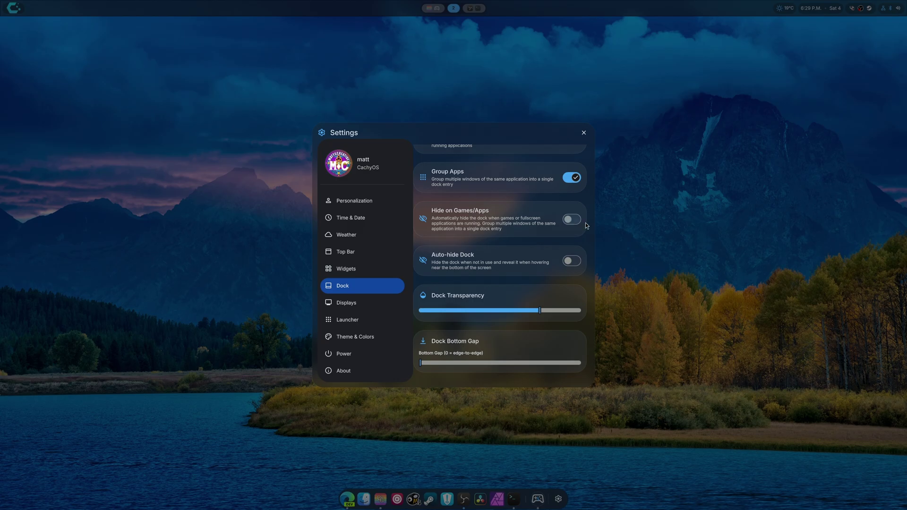
pyautogui.click(572, 219)
pyautogui.click(571, 219)
# Widen the dock border to 5px and raise its colour's Red component
pyautogui.scroll(-1, 417, 278)
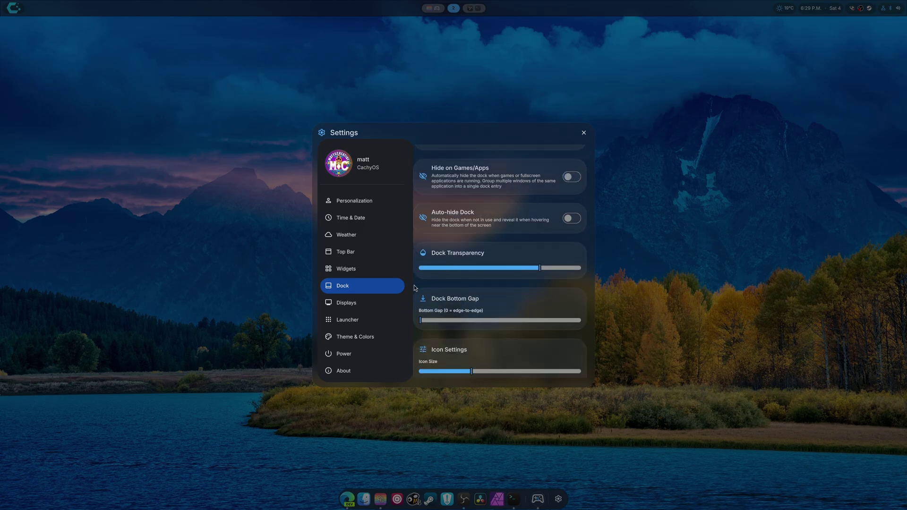
pyautogui.scroll(-3, 415, 286)
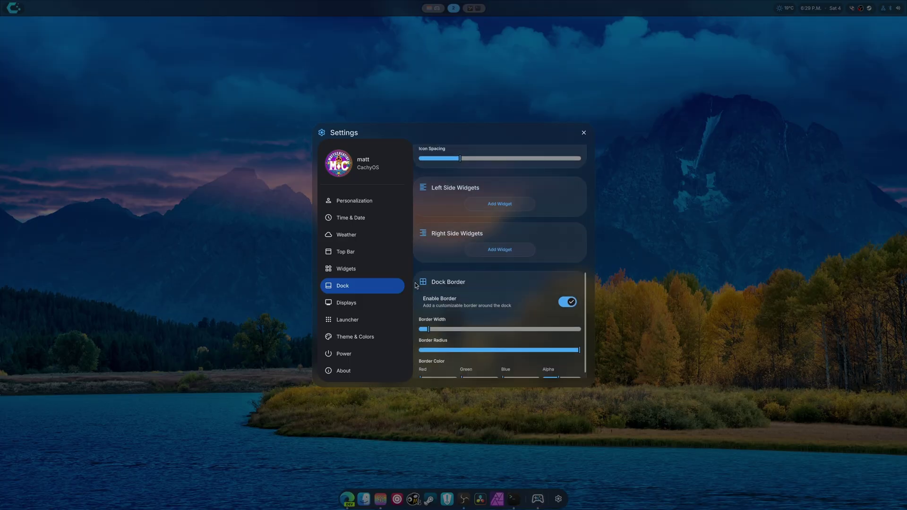
pyautogui.scroll(-1, 414, 269)
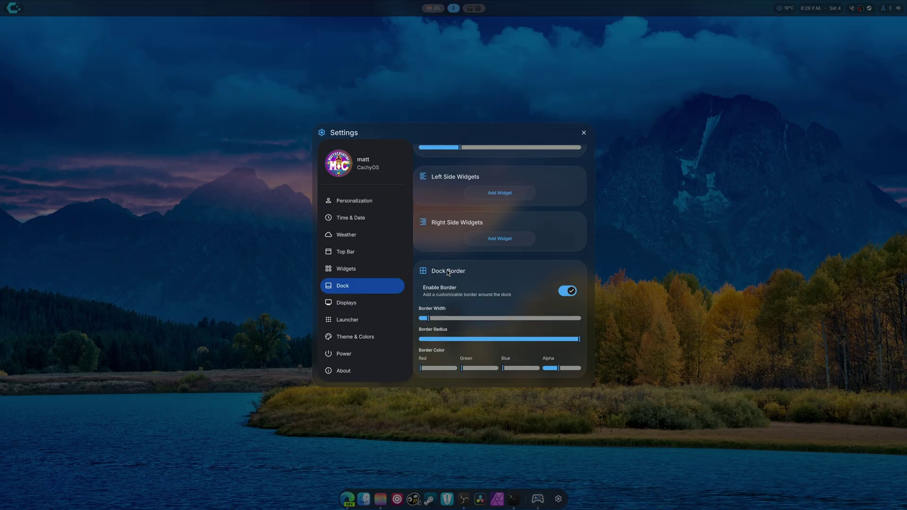
pyautogui.moveTo(428, 318)
pyautogui.mouseDown()
pyautogui.moveTo(495, 318)
pyautogui.moveTo(445, 322)
pyautogui.mouseUp()
pyautogui.click(438, 368)
pyautogui.click(456, 368)
# Reopen Settings on the Dock page, switch off Enable Border, and close Settings
pyautogui.click(584, 133)
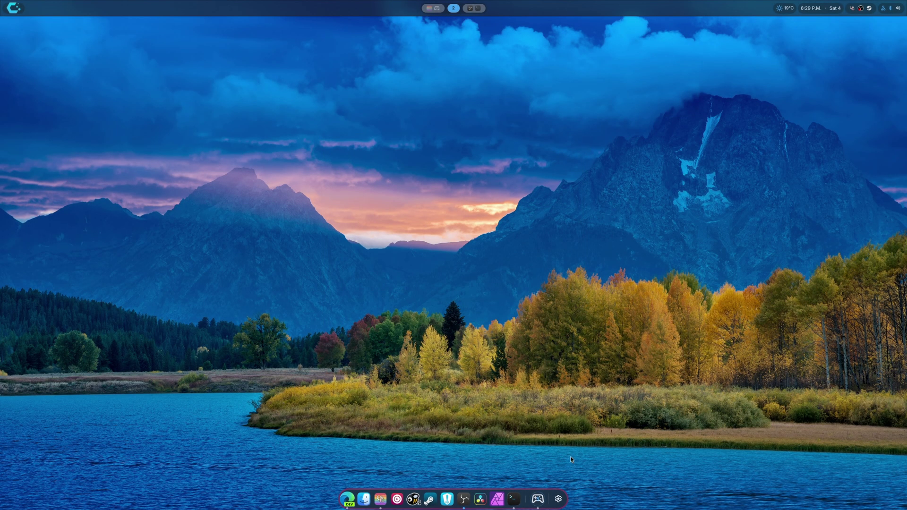
pyautogui.click(559, 498)
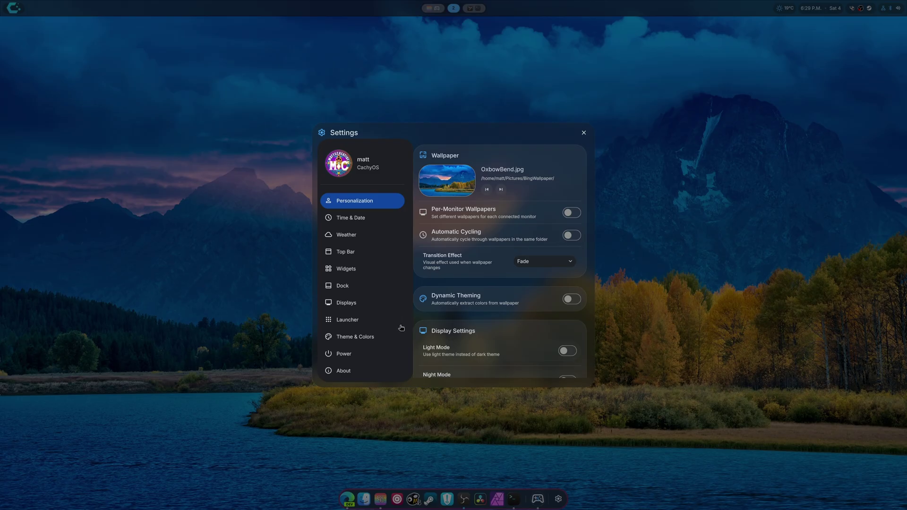
pyautogui.click(341, 291)
pyautogui.scroll(-1, 414, 323)
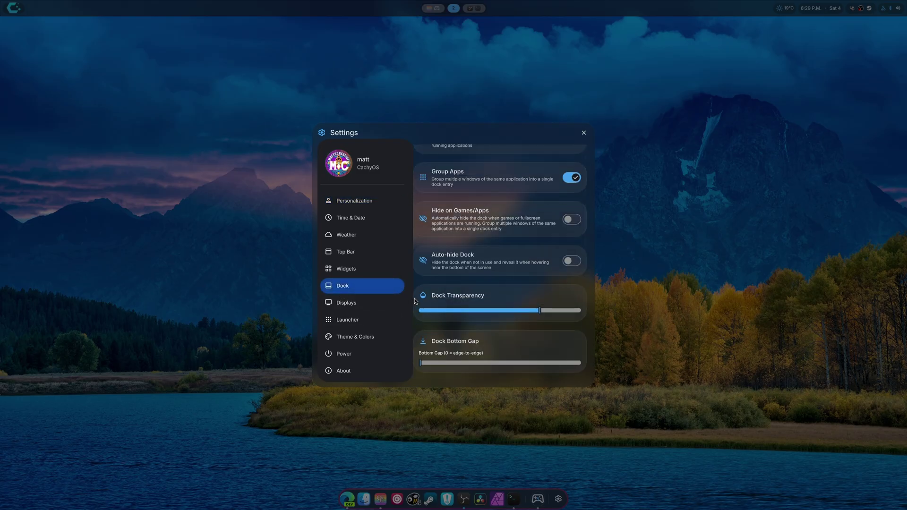
pyautogui.scroll(-3, 415, 299)
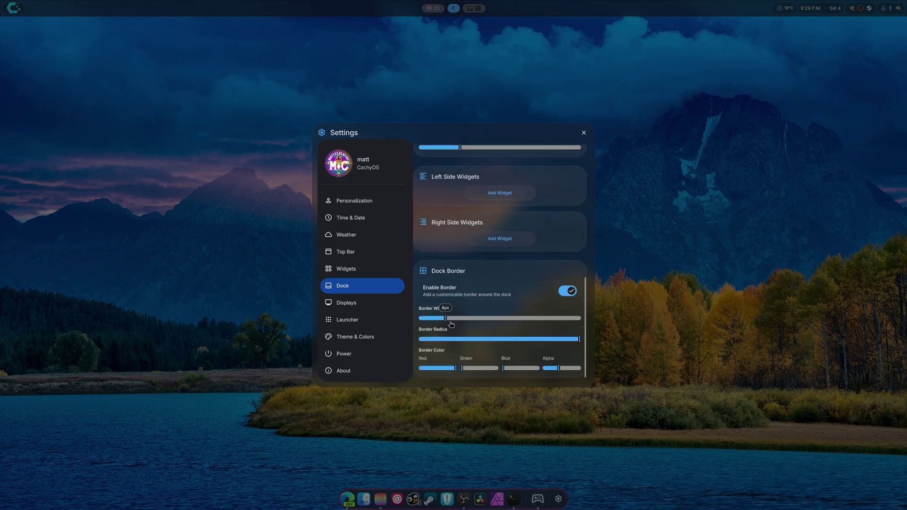
pyautogui.click(567, 291)
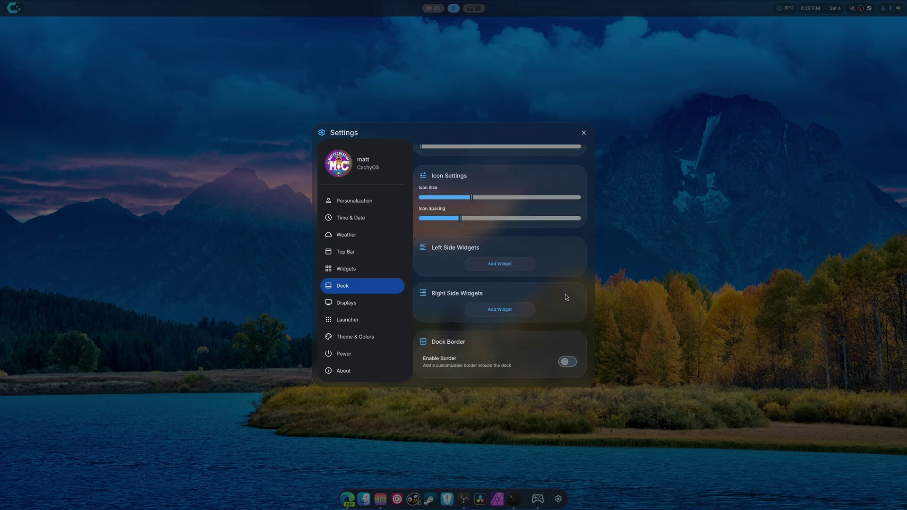
pyautogui.click(583, 133)
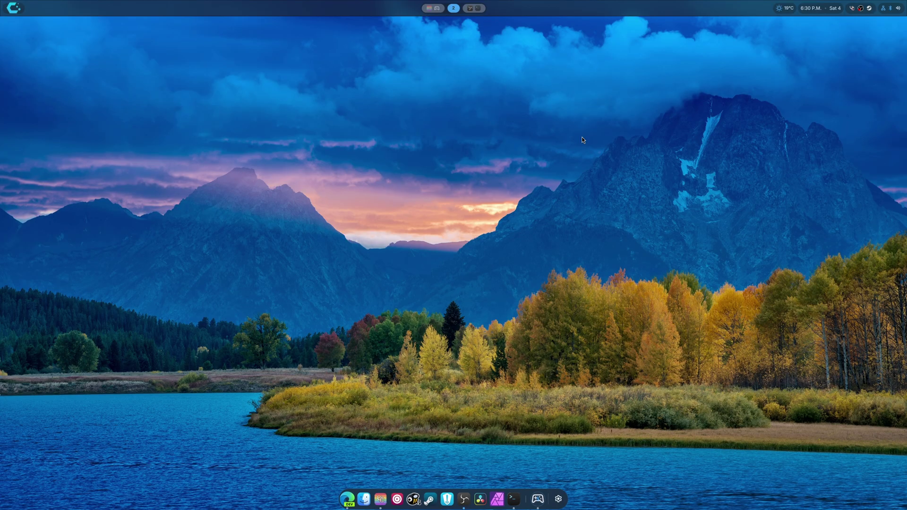
pyautogui.click(363, 498)
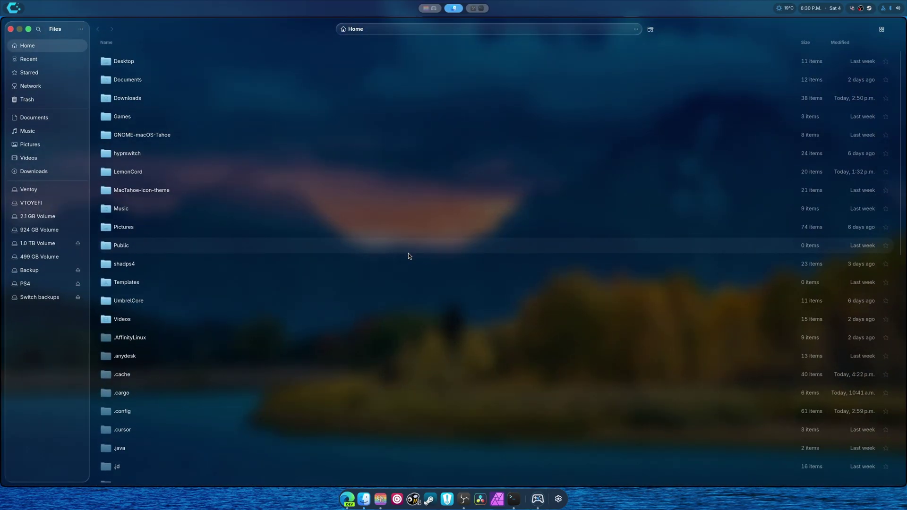
pyautogui.moveTo(529, 255); pyautogui.dragTo(434, 240)
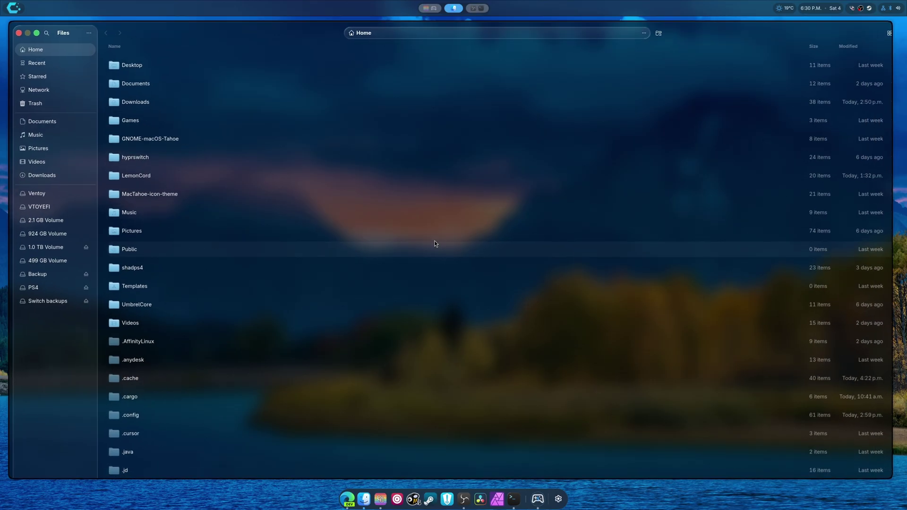
pyautogui.click(207, 42)
pyautogui.press('super+q')
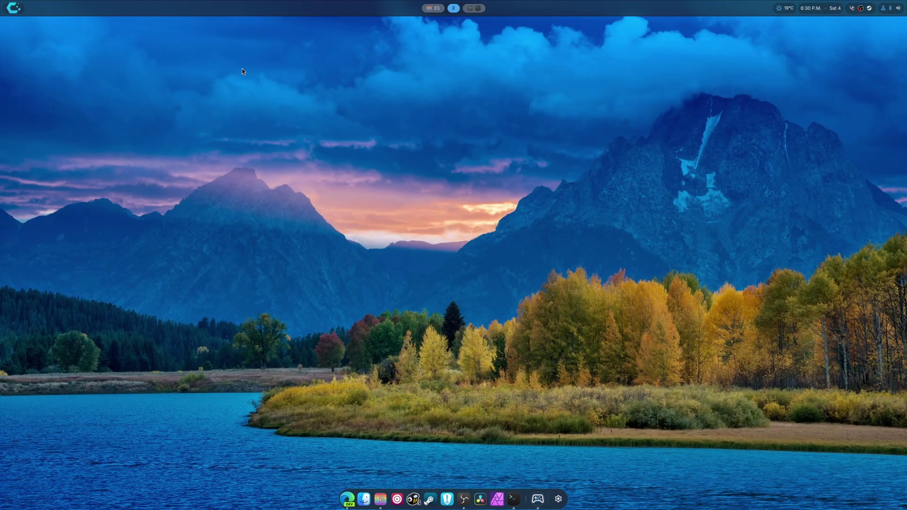
# Open the Launcher settings and scroll Recently Used Apps down to entry 20, MusicBee
pyautogui.click(558, 499)
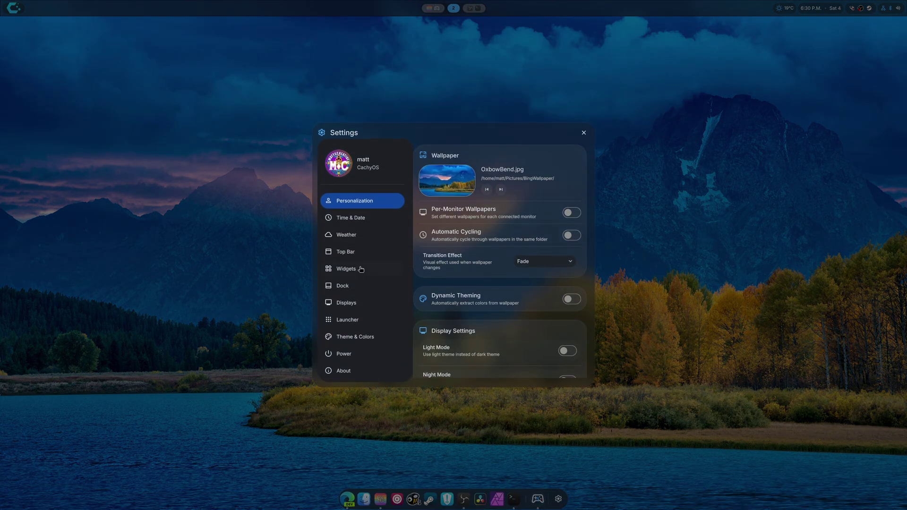
pyautogui.click(352, 319)
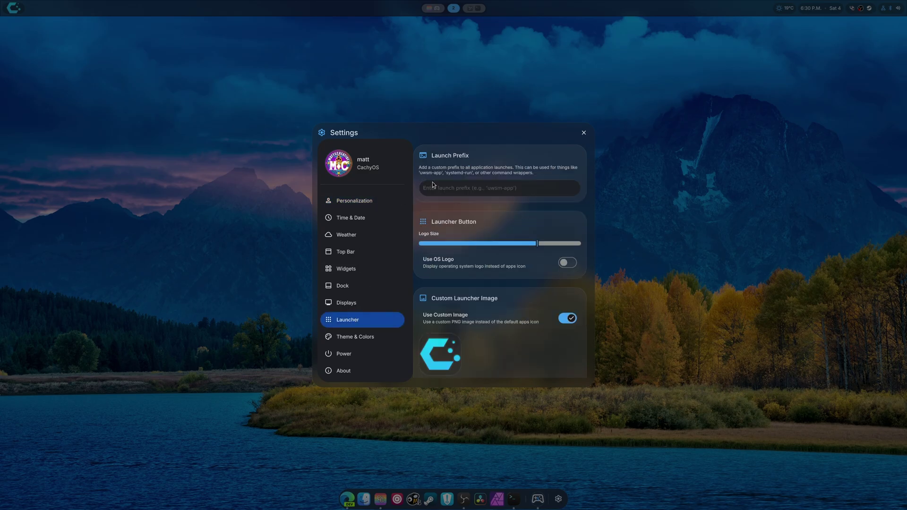
pyautogui.scroll(-2, 430, 270)
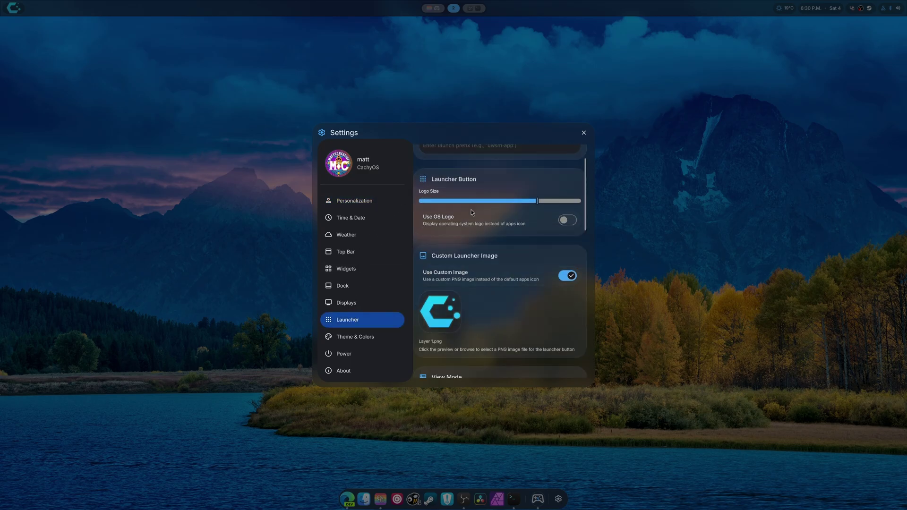
pyautogui.scroll(-2, 422, 260)
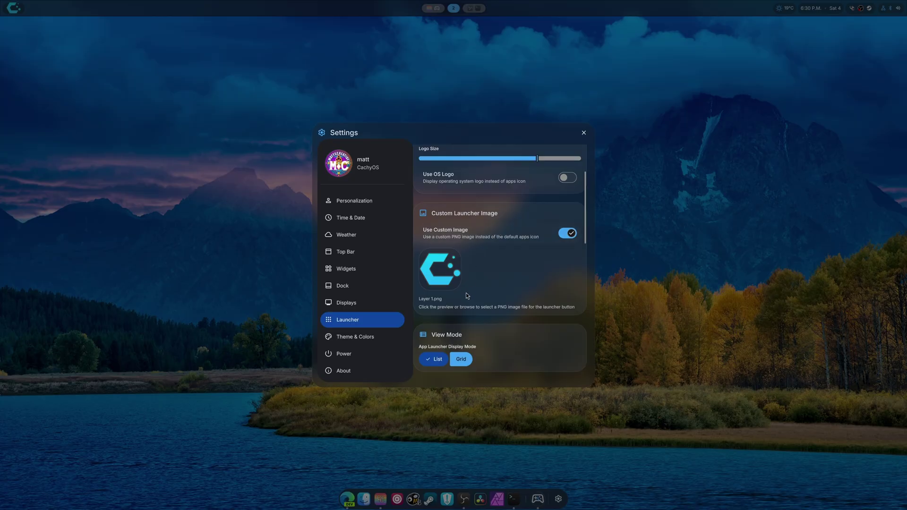
pyautogui.scroll(-1, 421, 295)
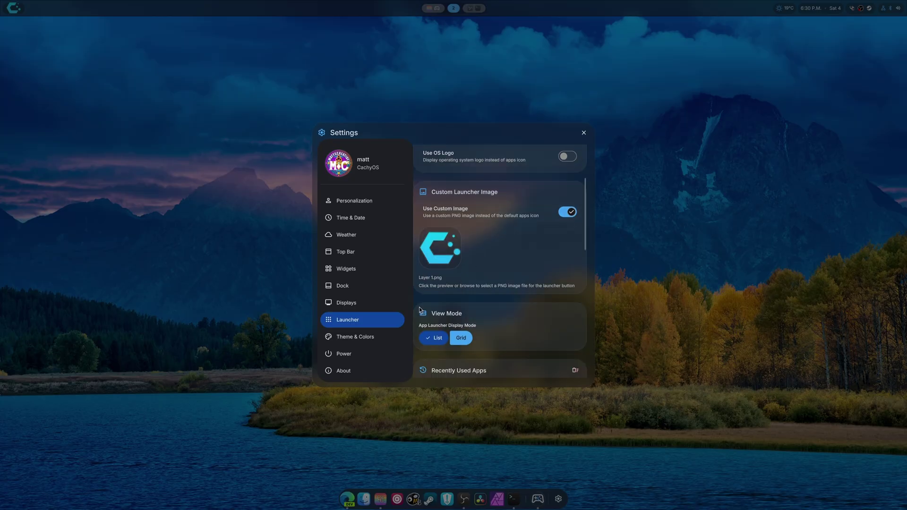
pyautogui.scroll(-1, 419, 305)
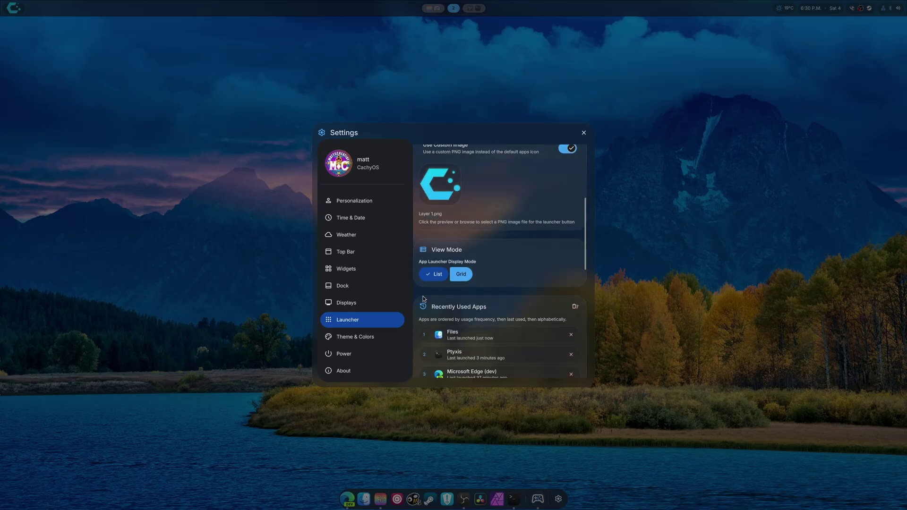
pyautogui.scroll(2, 474, 262)
pyautogui.scroll(-3, 474, 264)
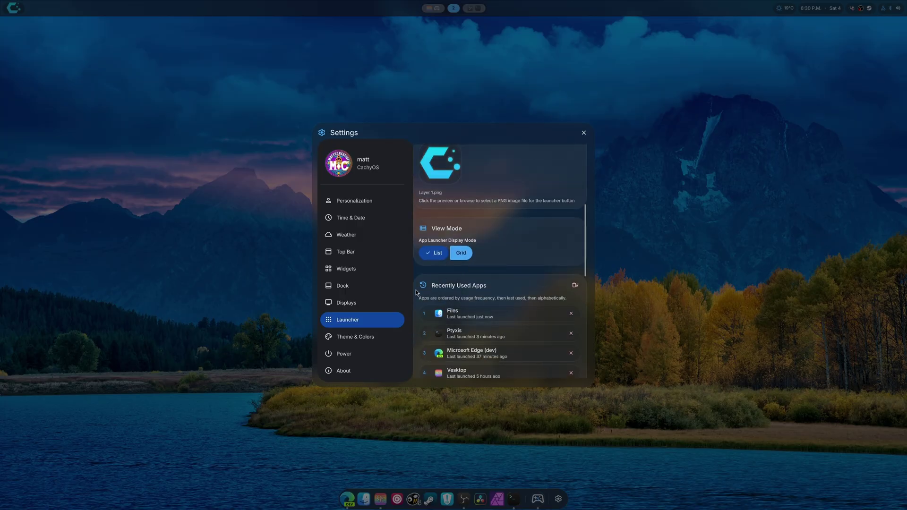
pyautogui.scroll(-3, 416, 289)
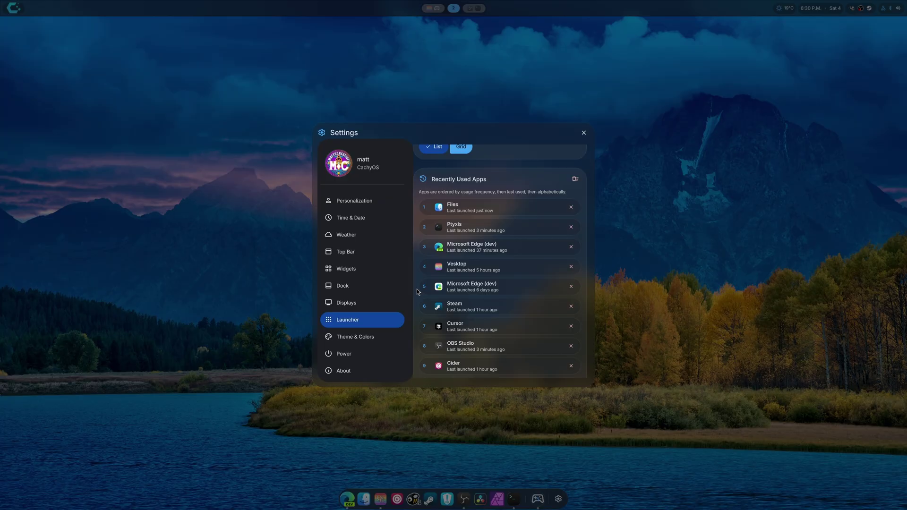
pyautogui.scroll(-6, 417, 290)
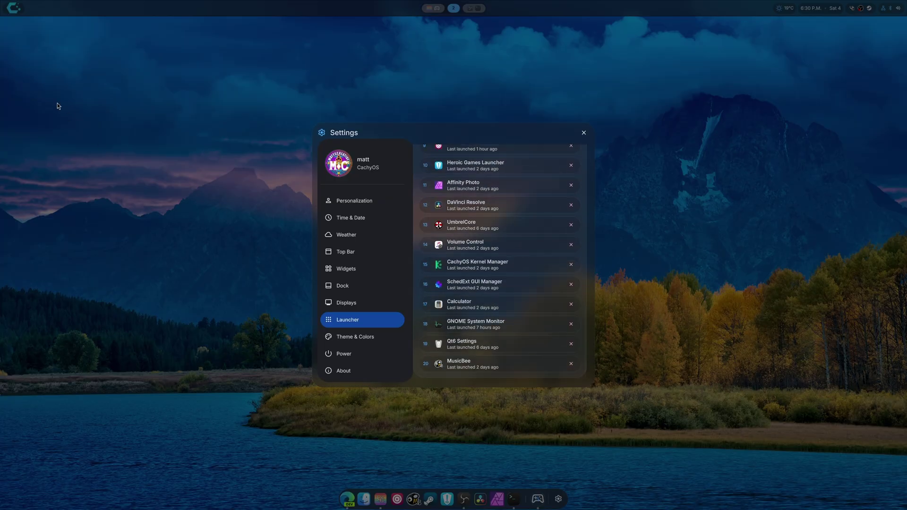
# Browse the Theme & Colors page, showing current theme Blue and widget transparency sliders
pyautogui.click(363, 337)
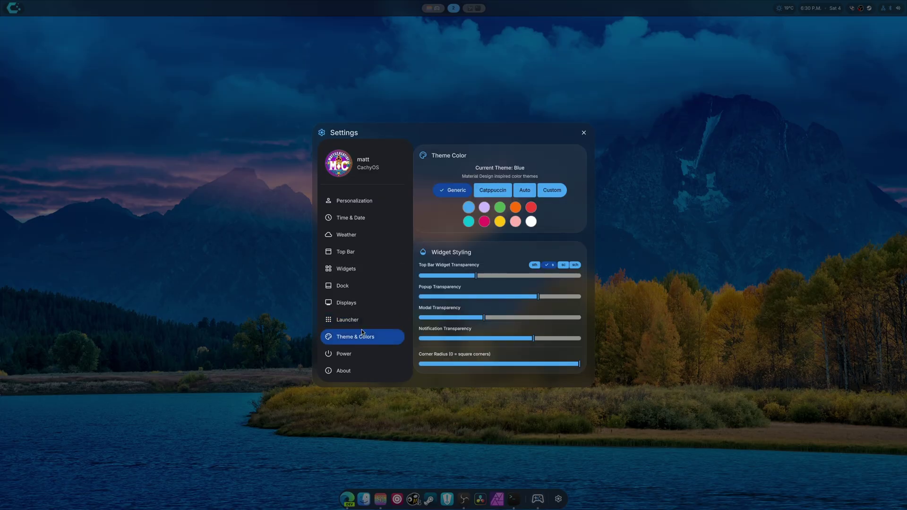
pyautogui.scroll(-1, 413, 279)
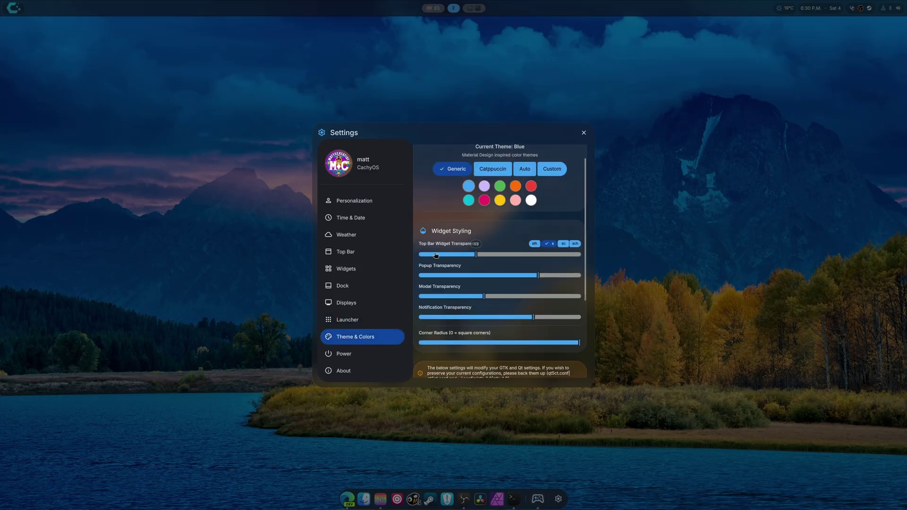
pyautogui.moveTo(446, 254)
pyautogui.moveTo(468, 298)
pyautogui.scroll(-5, 416, 321)
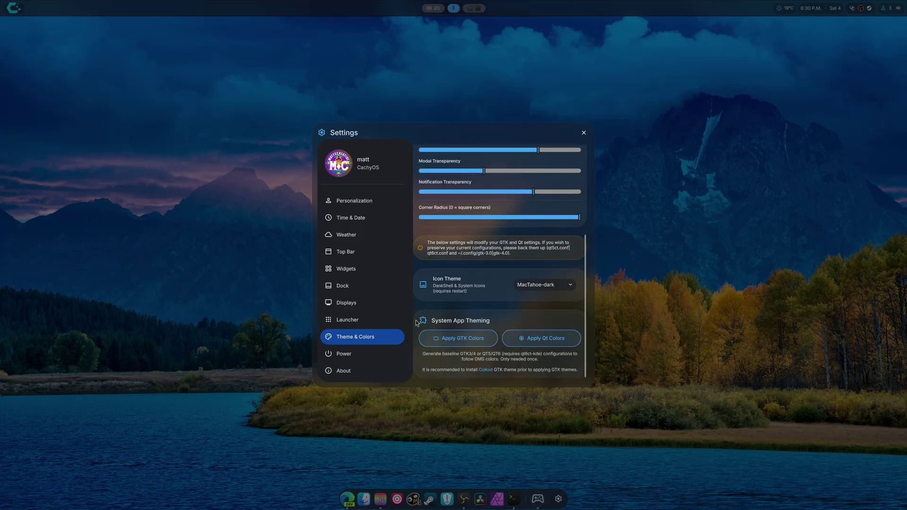
pyautogui.scroll(6, 414, 279)
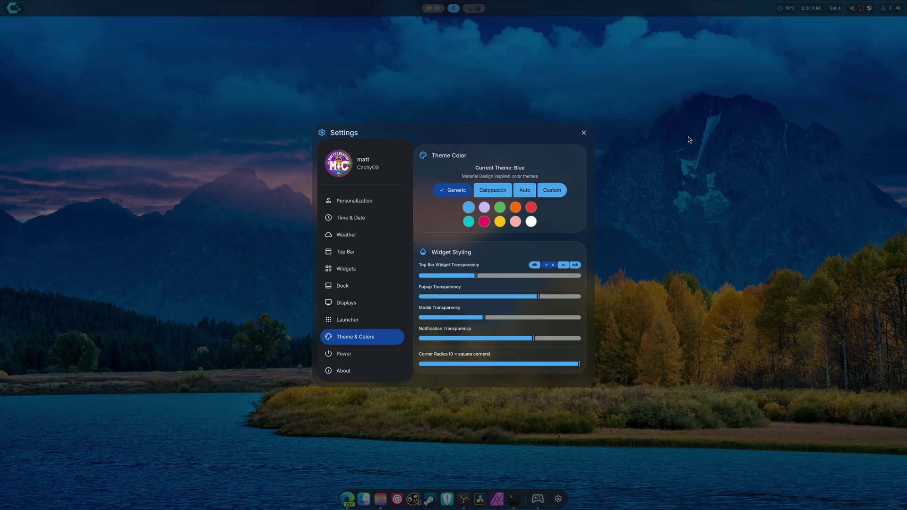
# Close Settings, then open and close the Applications launcher from the top-left logo
pyautogui.click(582, 133)
pyautogui.click(20, 8)
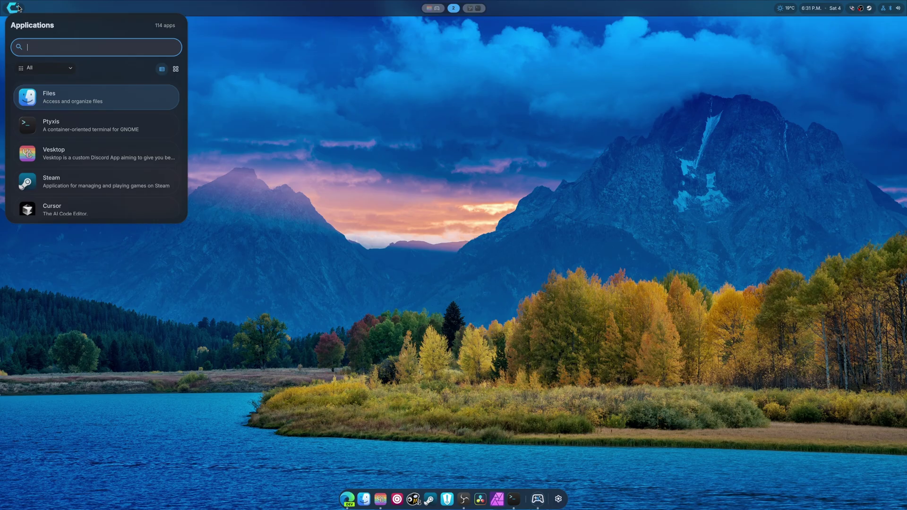
pyautogui.click(20, 8)
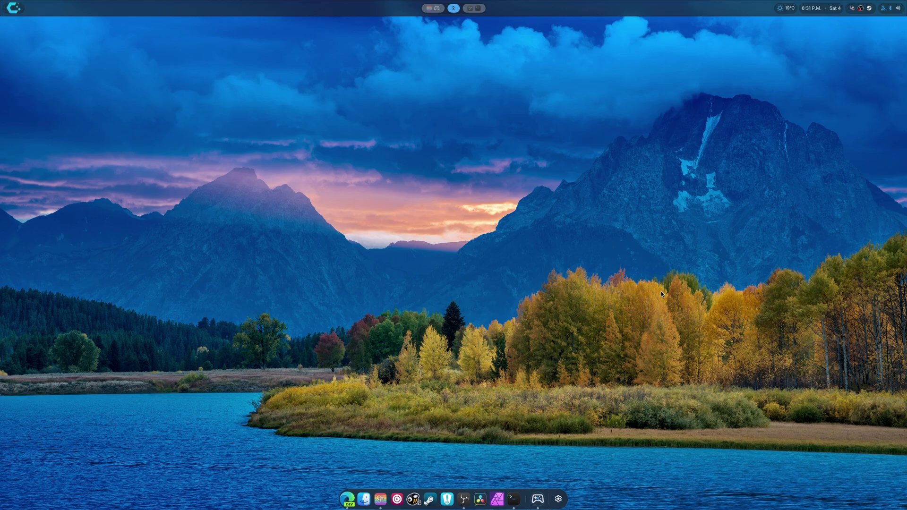
# Reopen Settings on the Top Bar page, scroll through its options, and close the window
pyautogui.click(557, 499)
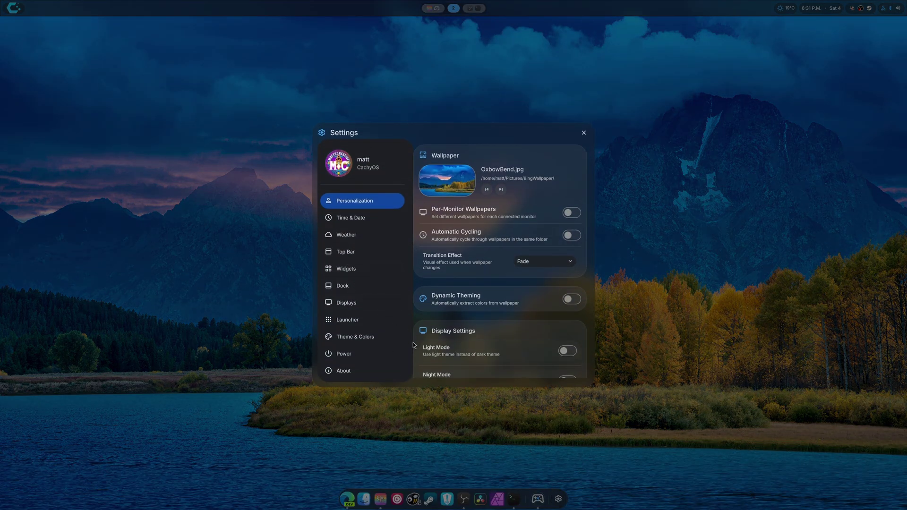
pyautogui.click(352, 252)
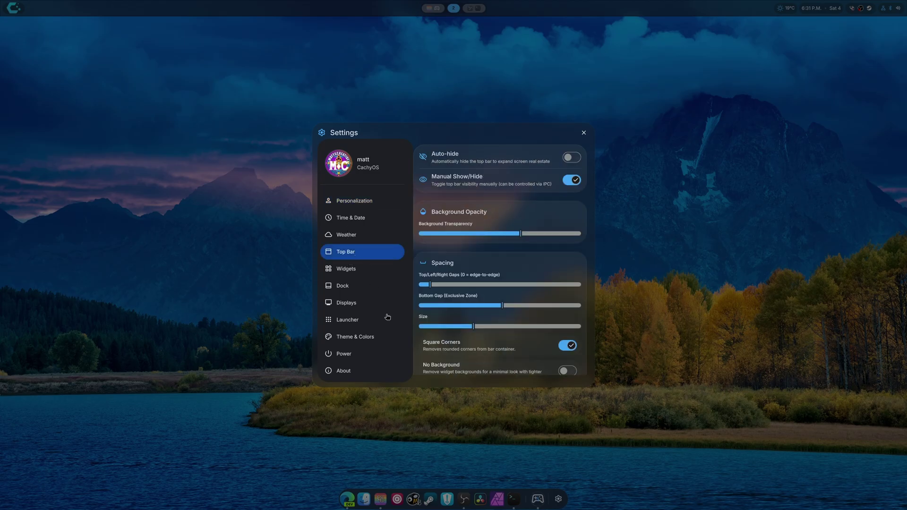
pyautogui.scroll(-5, 415, 360)
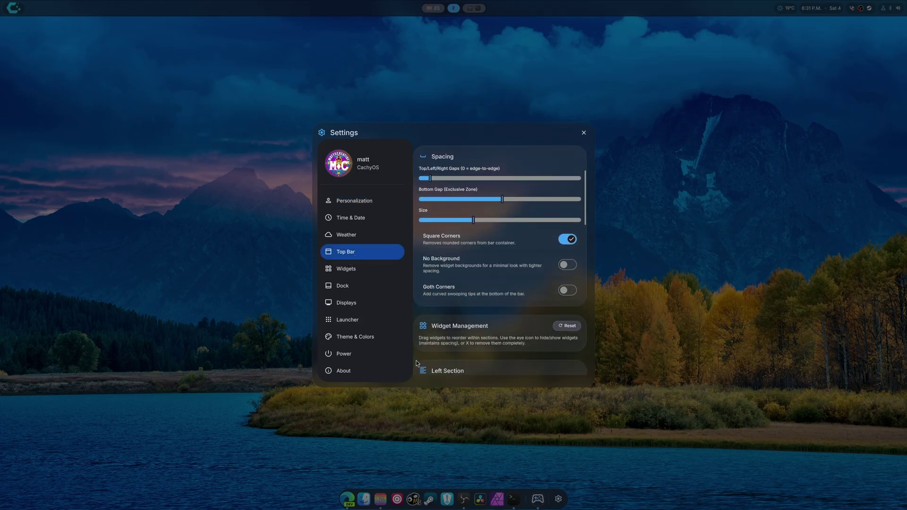
pyautogui.scroll(-3, 415, 361)
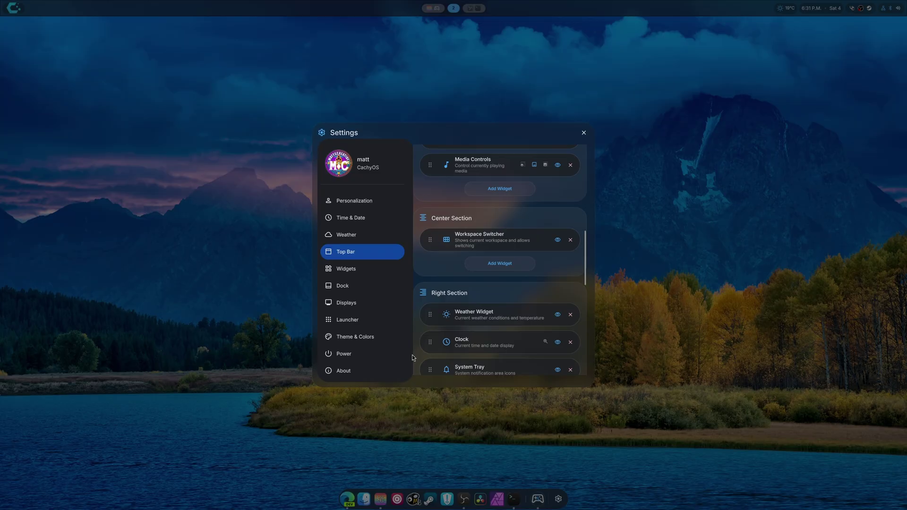
pyautogui.scroll(-4, 411, 353)
pyautogui.scroll(-1, 420, 358)
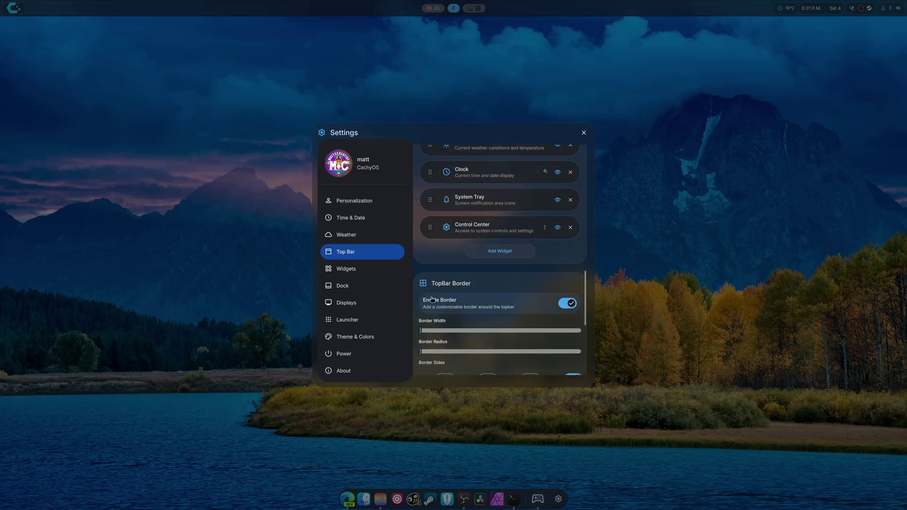
pyautogui.scroll(2, 421, 321)
pyautogui.scroll(2, 424, 284)
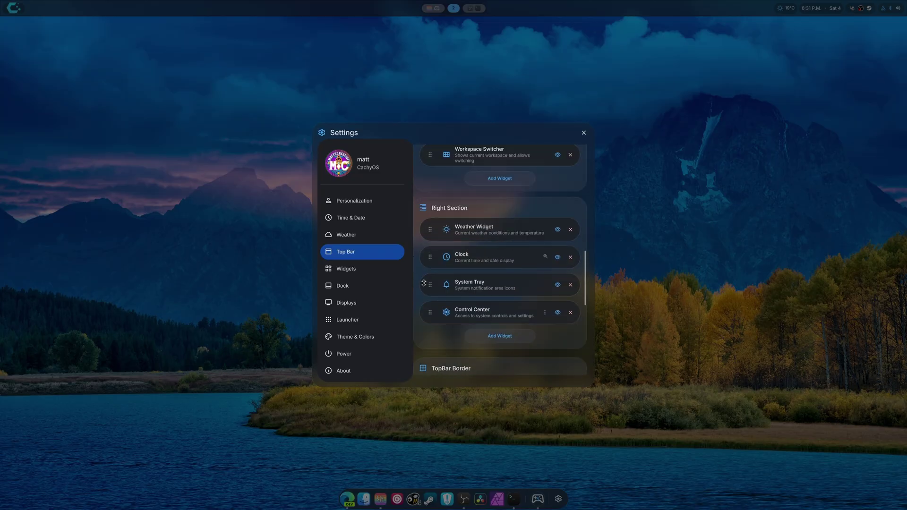
pyautogui.scroll(-1, 424, 284)
pyautogui.click(584, 134)
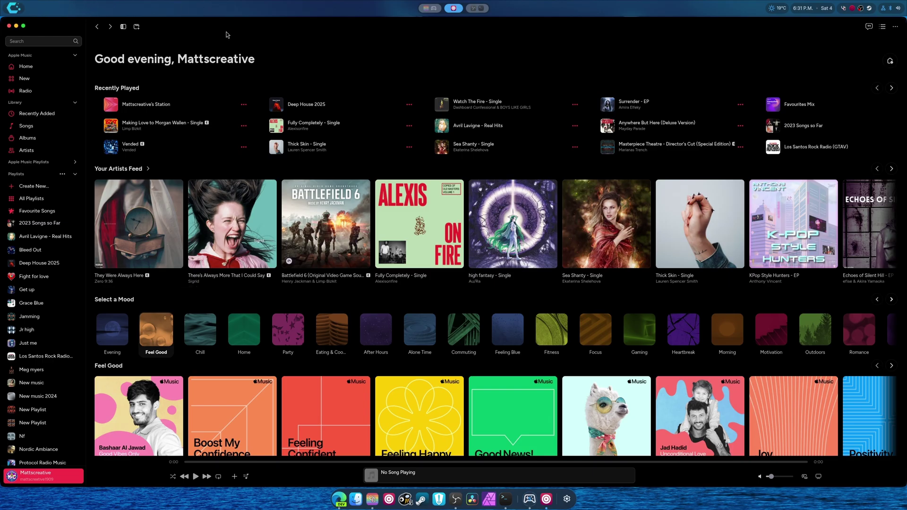
# Visit workspace 3 and return to Cider, then play Making Love to Morgan Wallen, then Masterpiece Theatre
pyautogui.press('super+3')
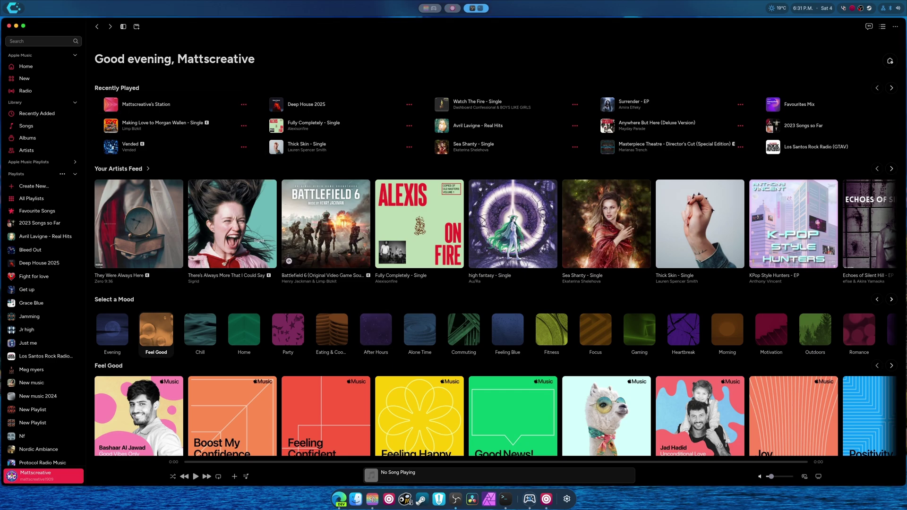
pyautogui.press('super+2')
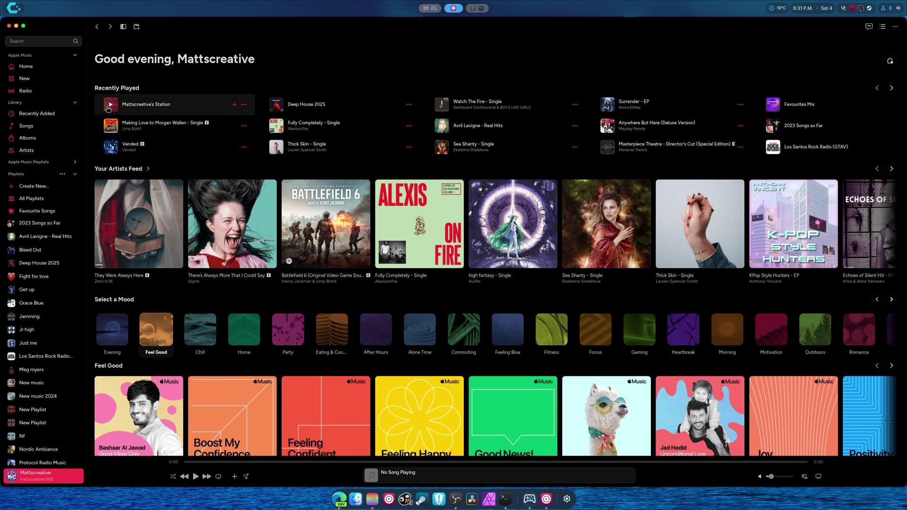
pyautogui.click(110, 125)
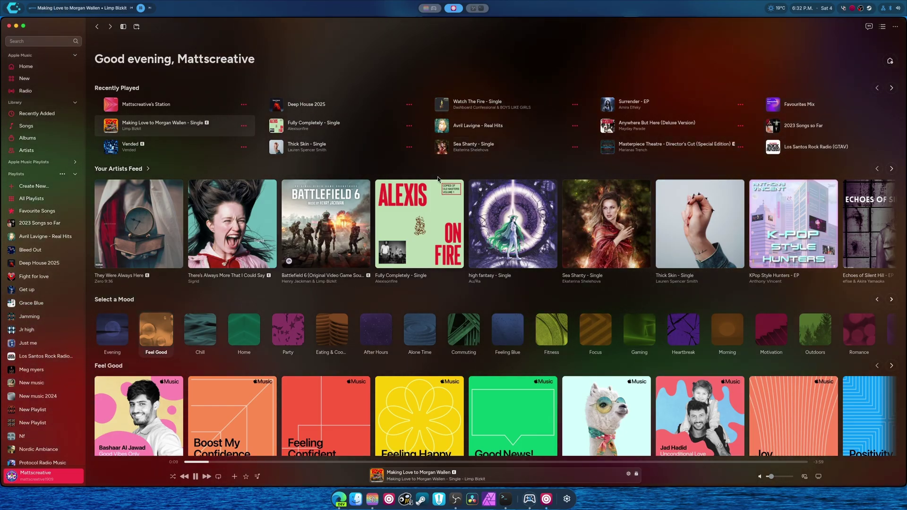
pyautogui.click(608, 147)
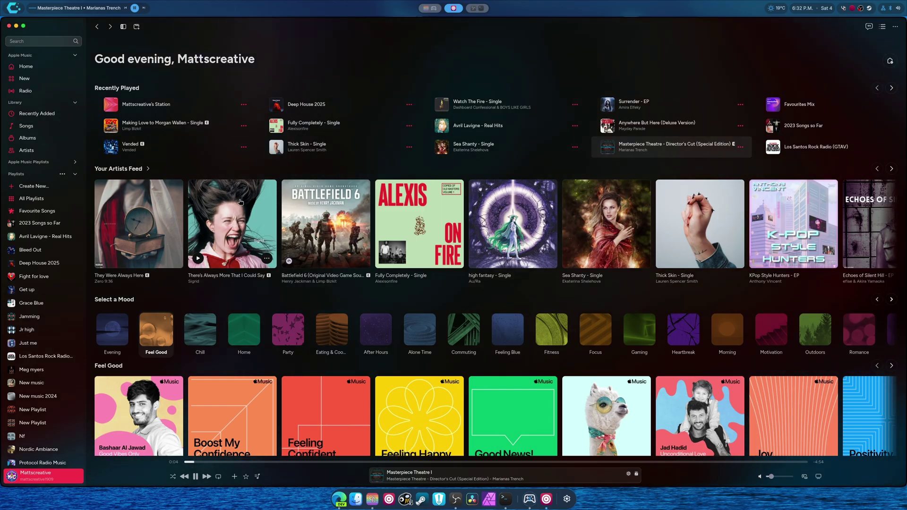
# Play I'm Free (Heaven Helps the Man) from the Los Santos Rock Radio playlist
pyautogui.click(28, 359)
pyautogui.scroll(-5, 233, 211)
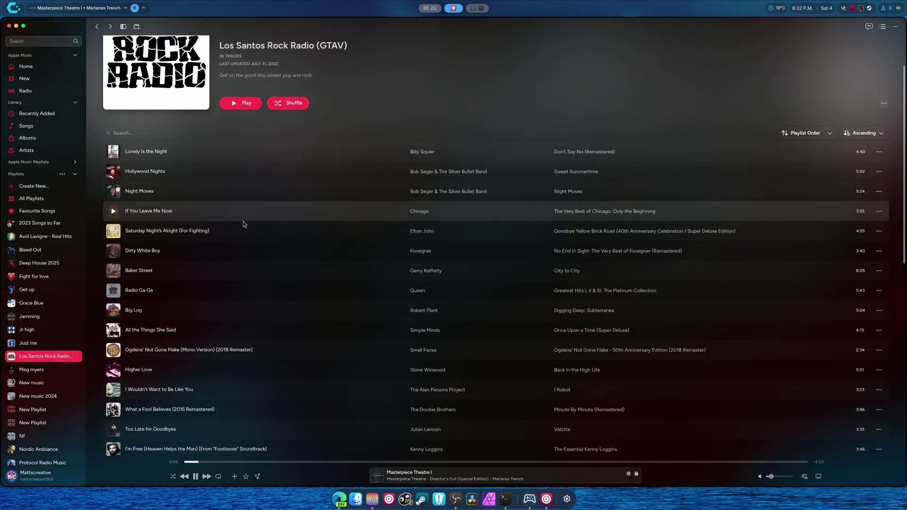
pyautogui.click(113, 272)
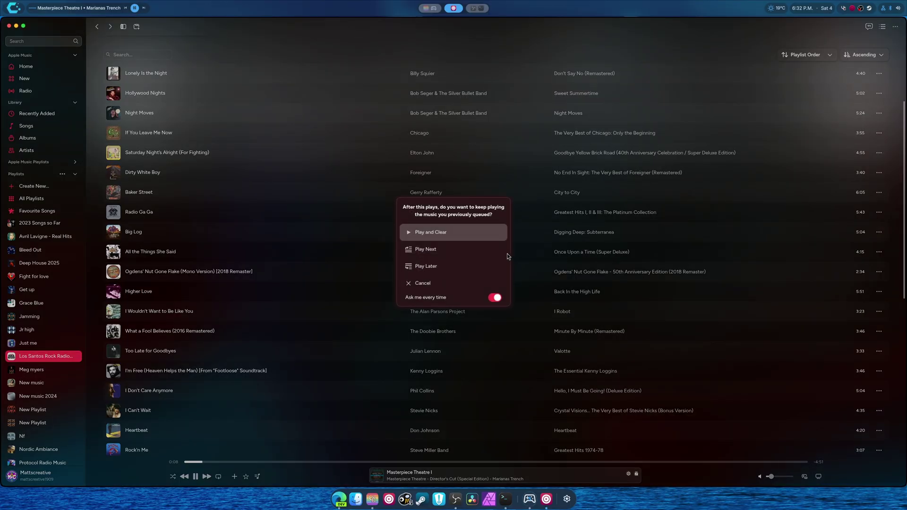
pyautogui.click(476, 232)
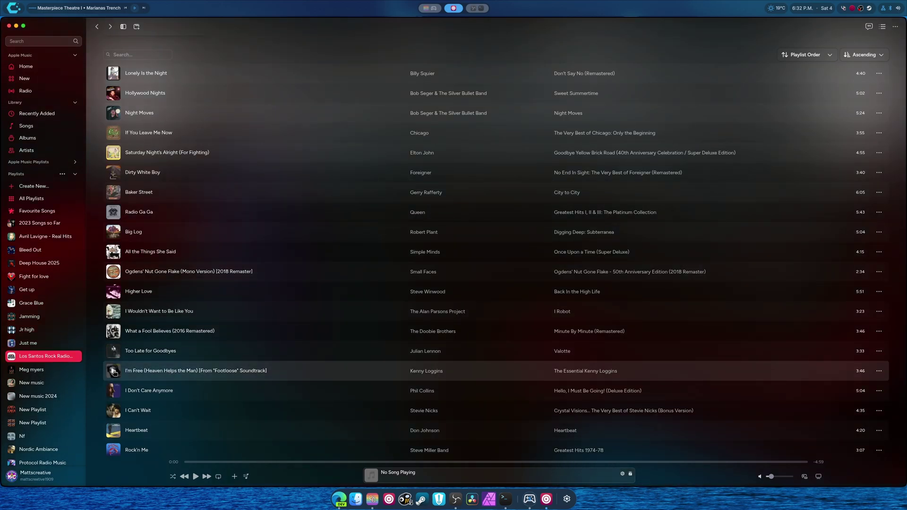
pyautogui.click(144, 375)
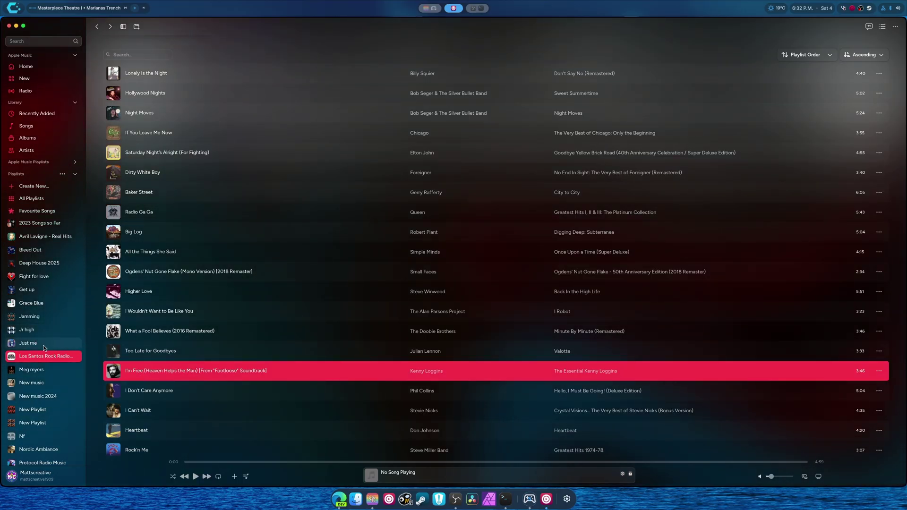
# Start Hell Finds You Everywhere from New music 2024, then close the Cider window
pyautogui.click(37, 395)
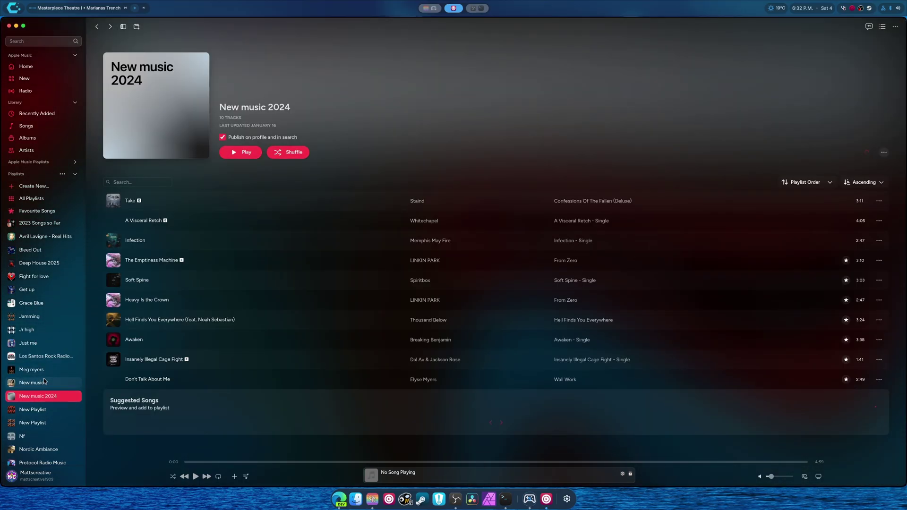
pyautogui.doubleClick(136, 326)
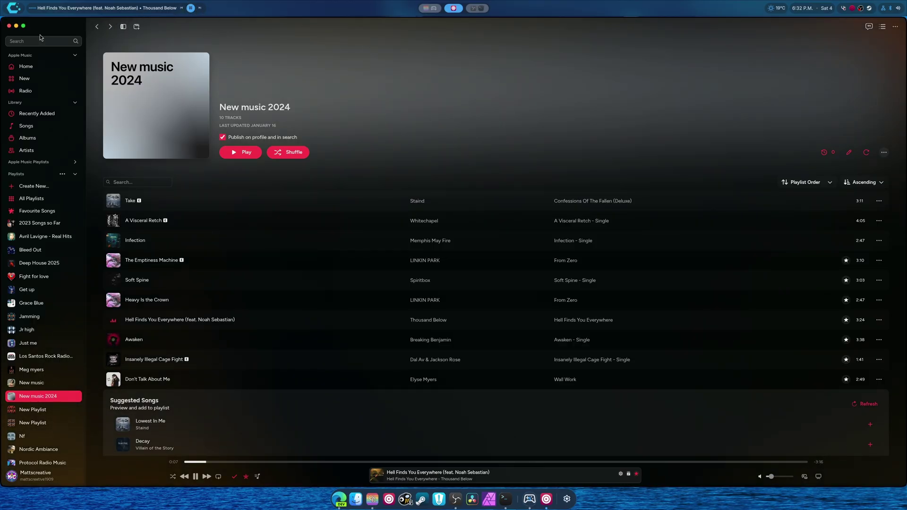
pyautogui.click(9, 26)
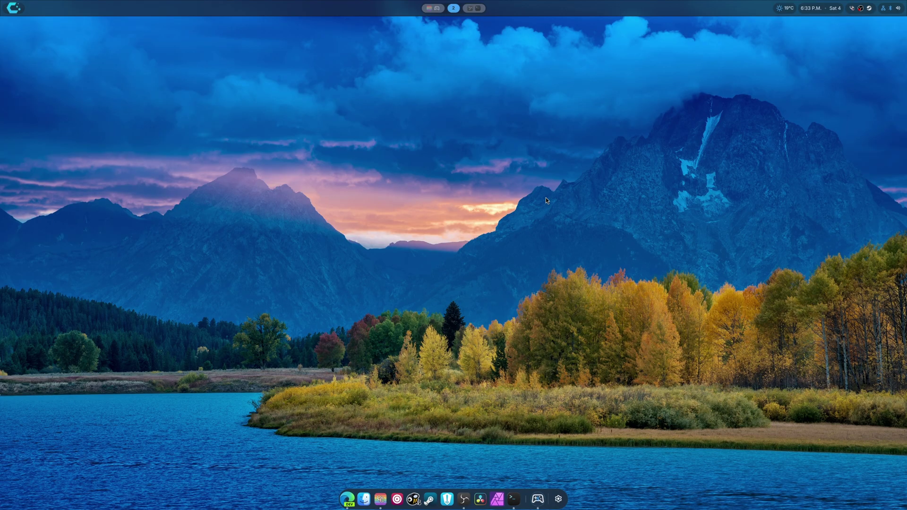
# Switch through workspaces 1 and 2 with Super shortcuts, ending on empty workspace 3
pyautogui.press('super+1')
pyautogui.press('super+2')
pyautogui.press('super+3')
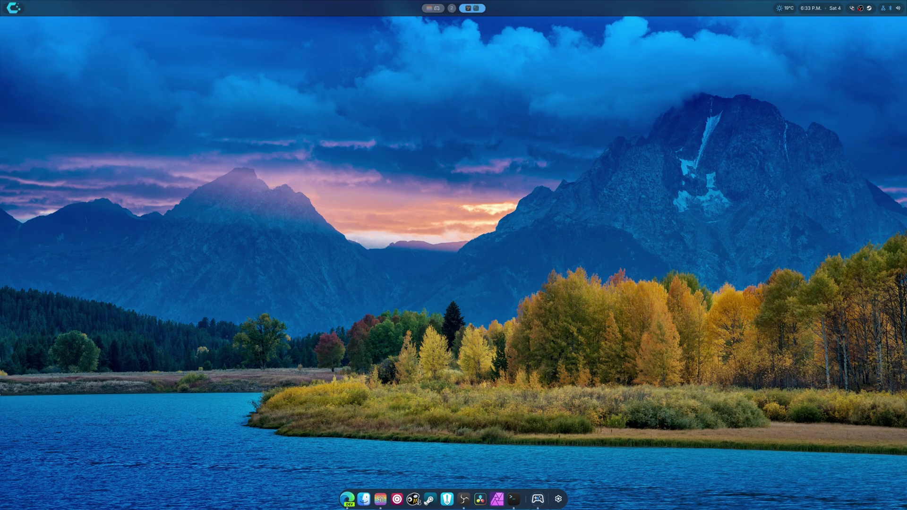